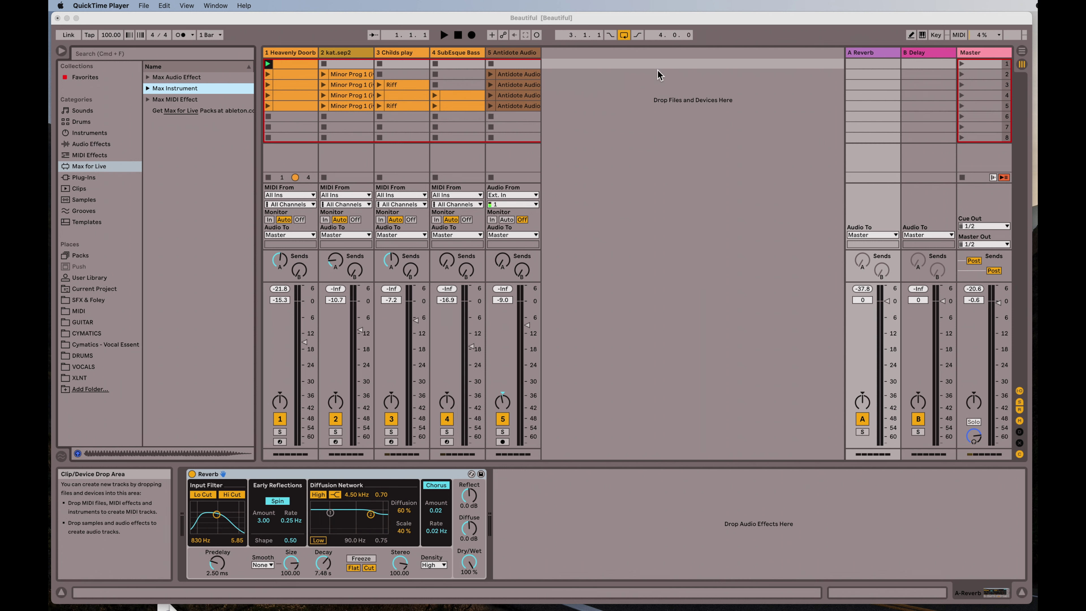
Bring Live forward and launch scenes 1, 2 and 3 in turn.
{"action": "left_click", "coordinate": [963, 65]}
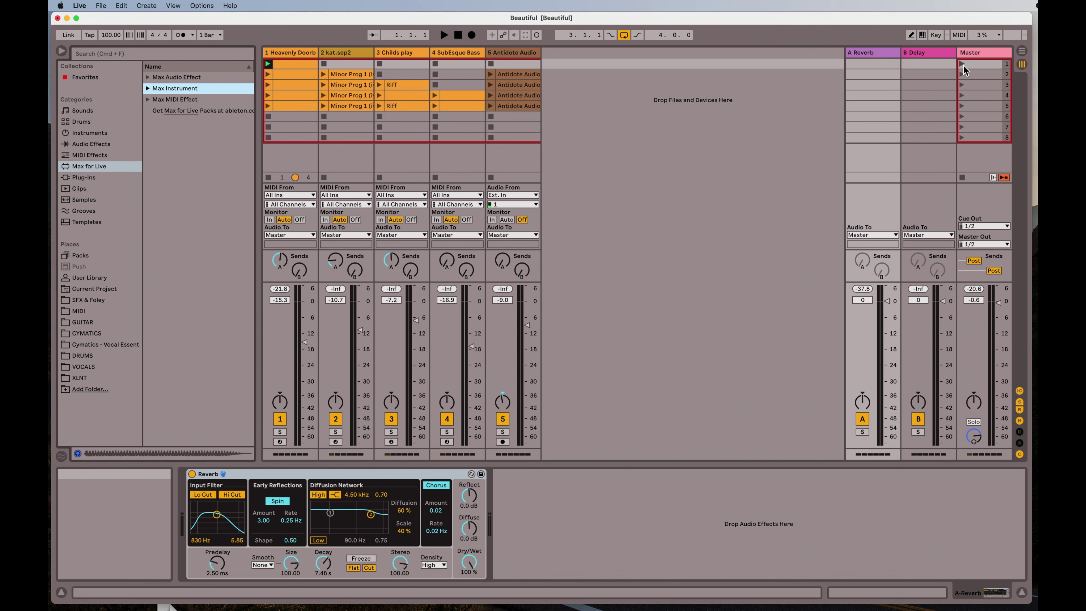
{"action": "left_click", "coordinate": [961, 64]}
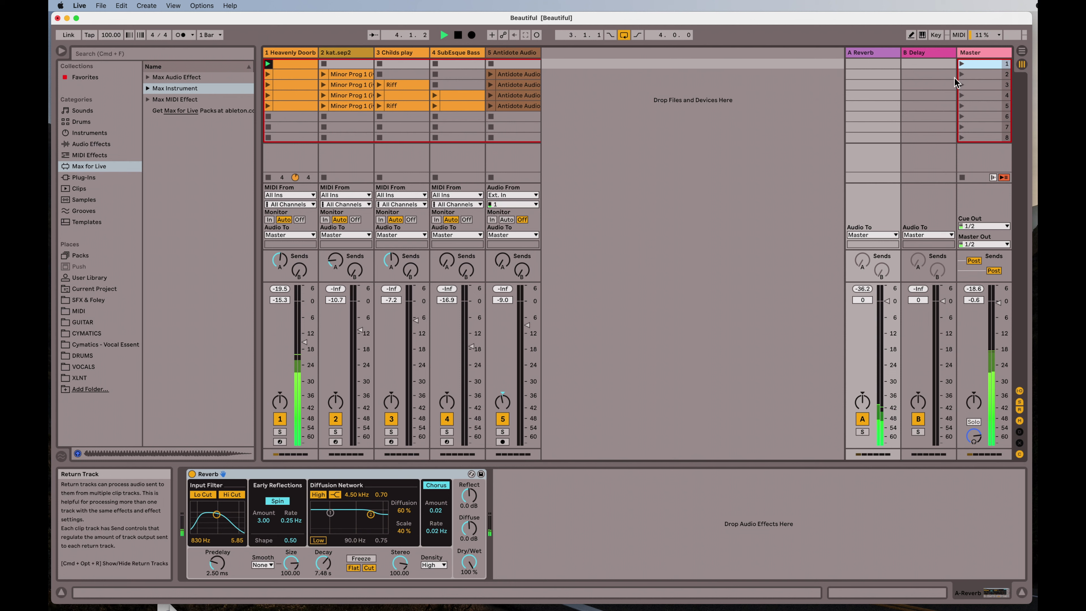
{"action": "left_click", "coordinate": [961, 75]}
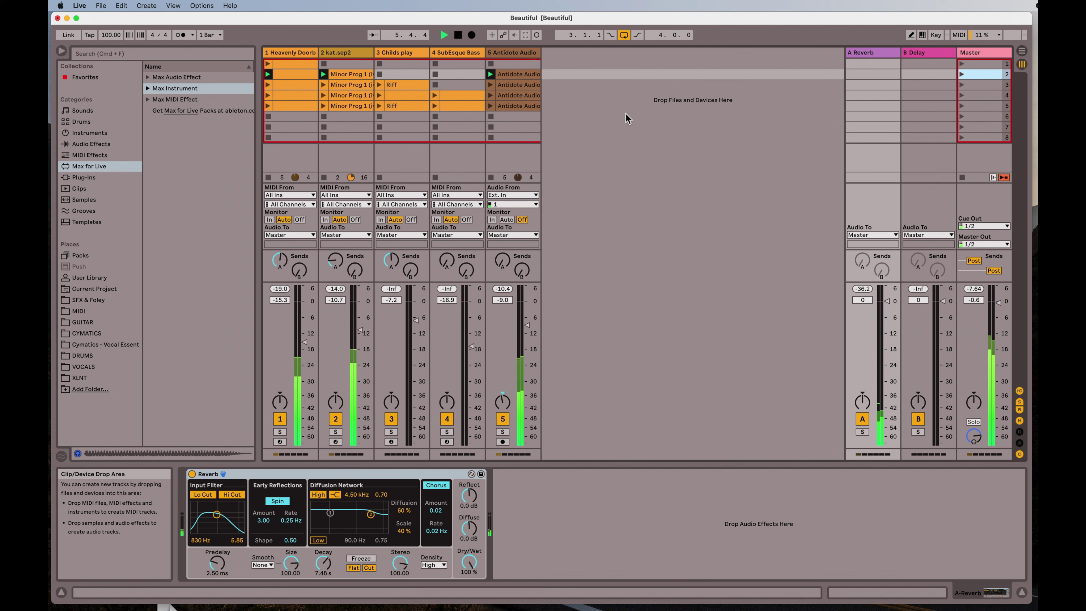
{"action": "left_click", "coordinate": [962, 85]}
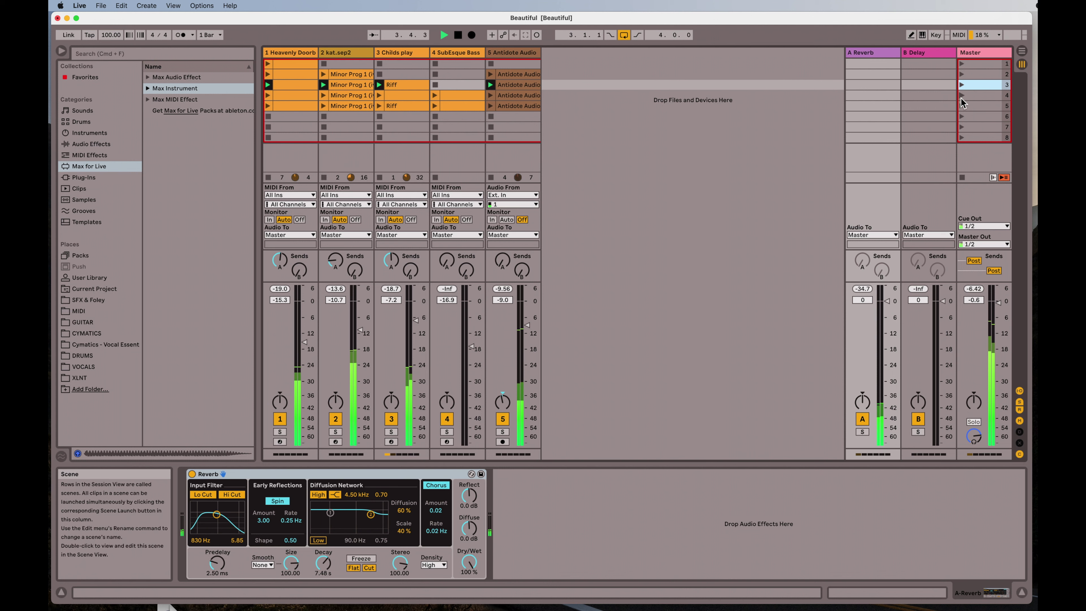
Launch scene 4, relaunch scene 2, then stop playback from the transport bar.
{"action": "left_click", "coordinate": [961, 96]}
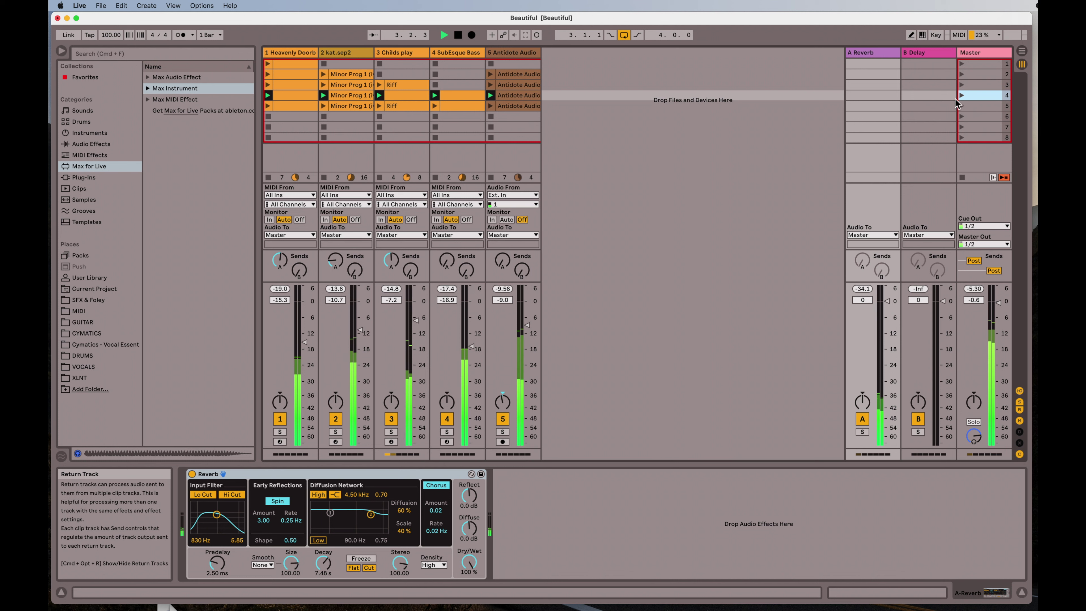
{"action": "left_click", "coordinate": [961, 75]}
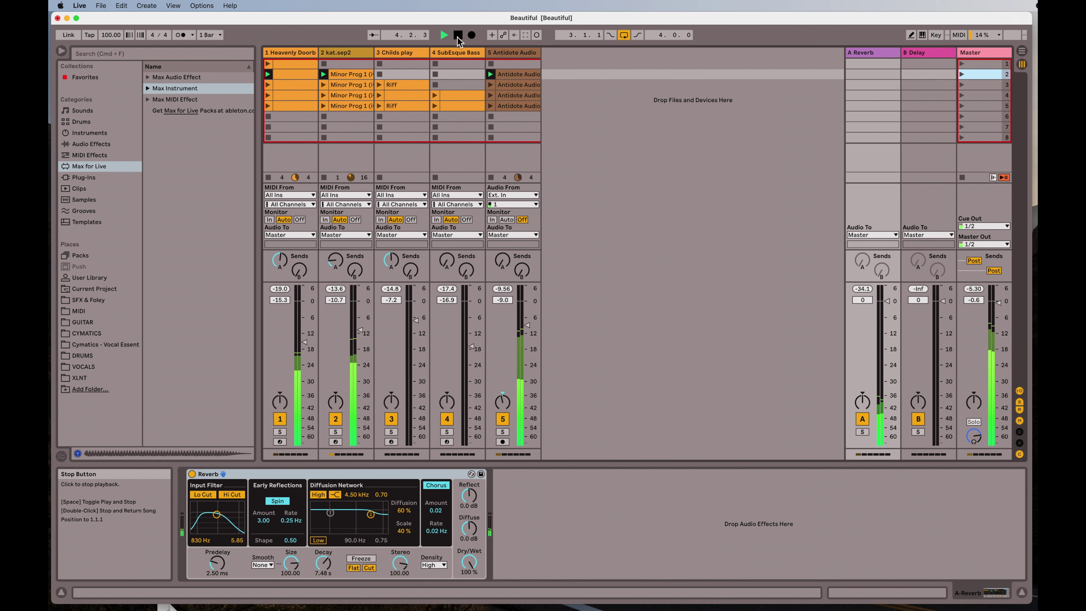
{"action": "left_click", "coordinate": [458, 36]}
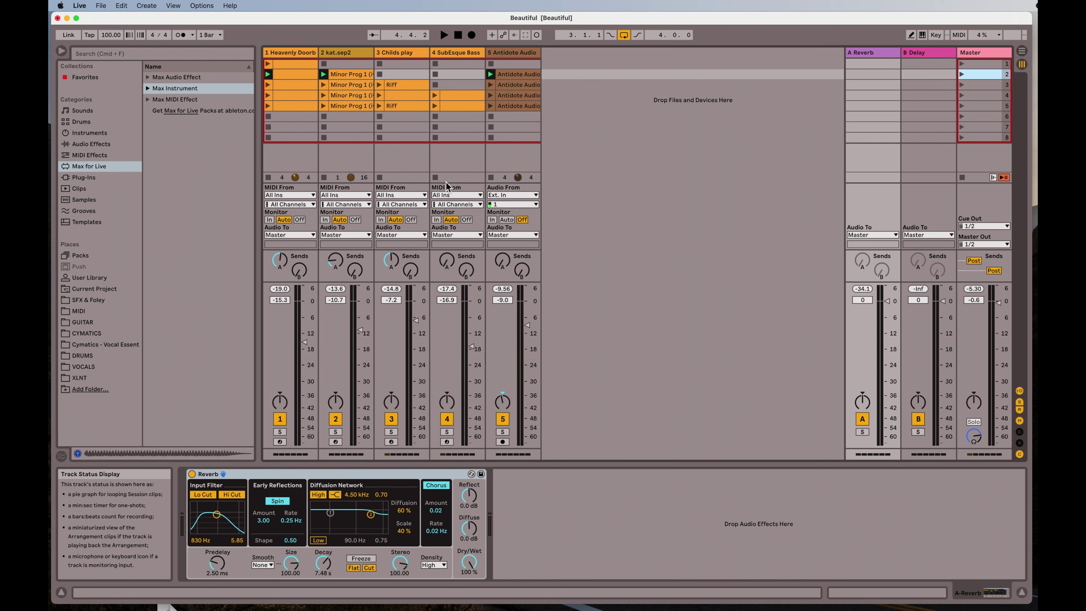
{"action": "left_click", "coordinate": [302, 54]}
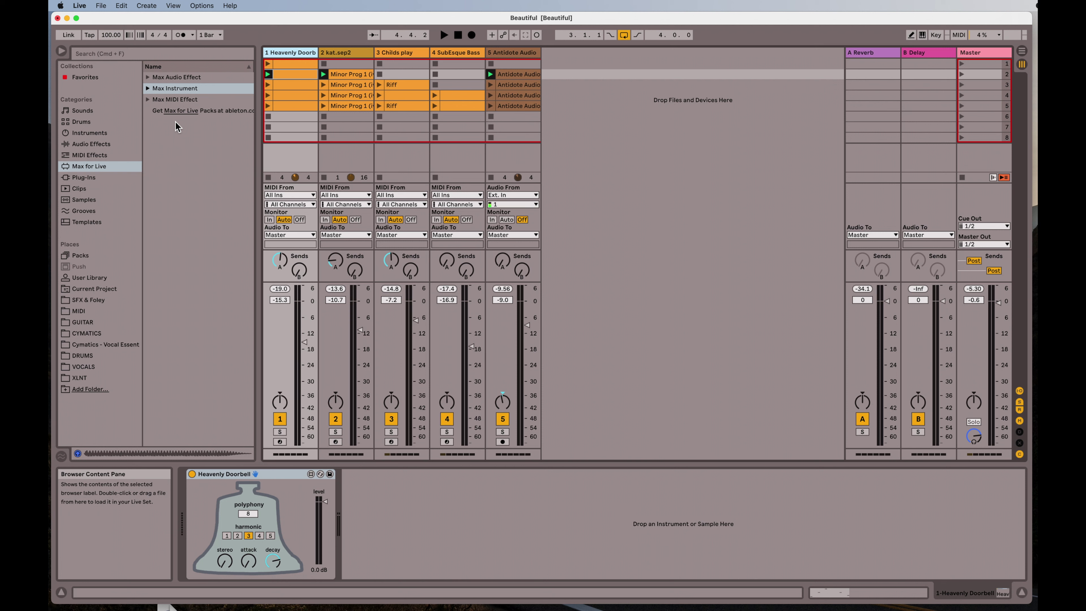
Select Heavenly Doorbell.adv under Max Instrument > Big Ben Bell and open track 1's clip in the MIDI note editor.
{"action": "left_click", "coordinate": [148, 88]}
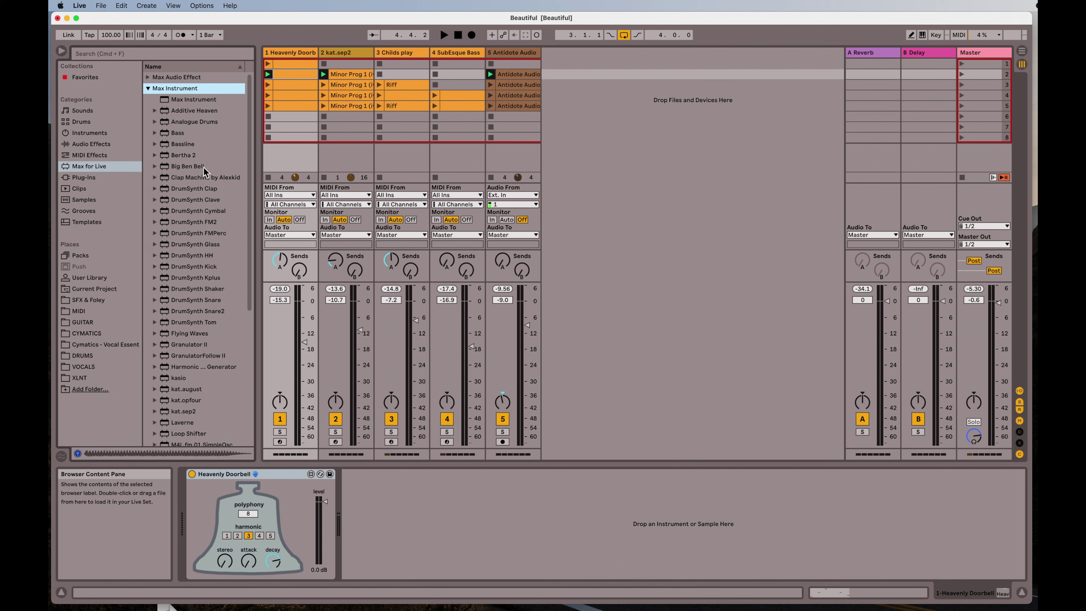
{"action": "left_click", "coordinate": [154, 166]}
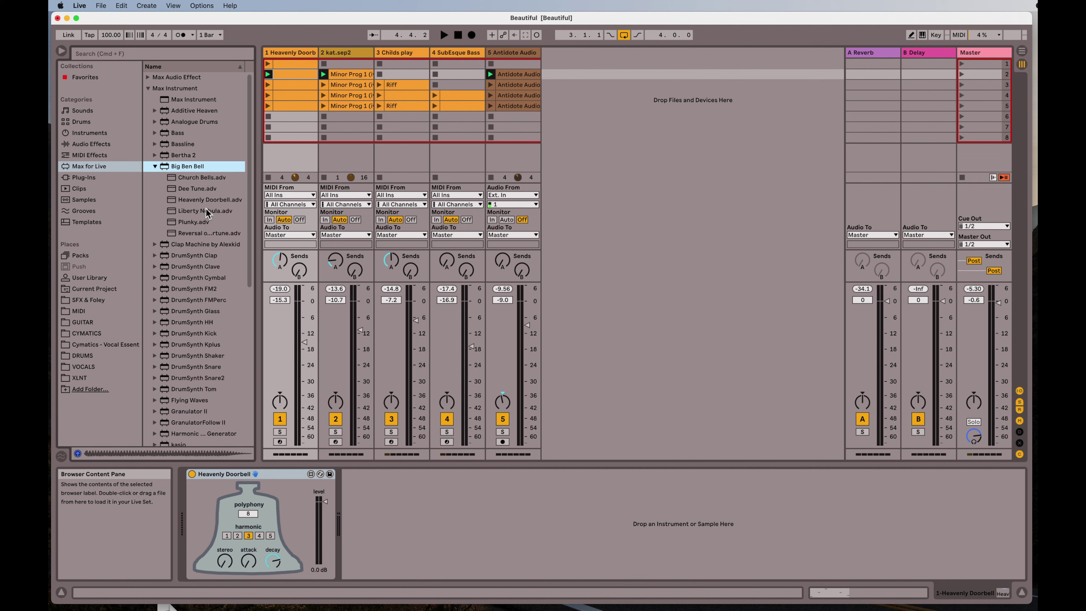
{"action": "left_click", "coordinate": [202, 203]}
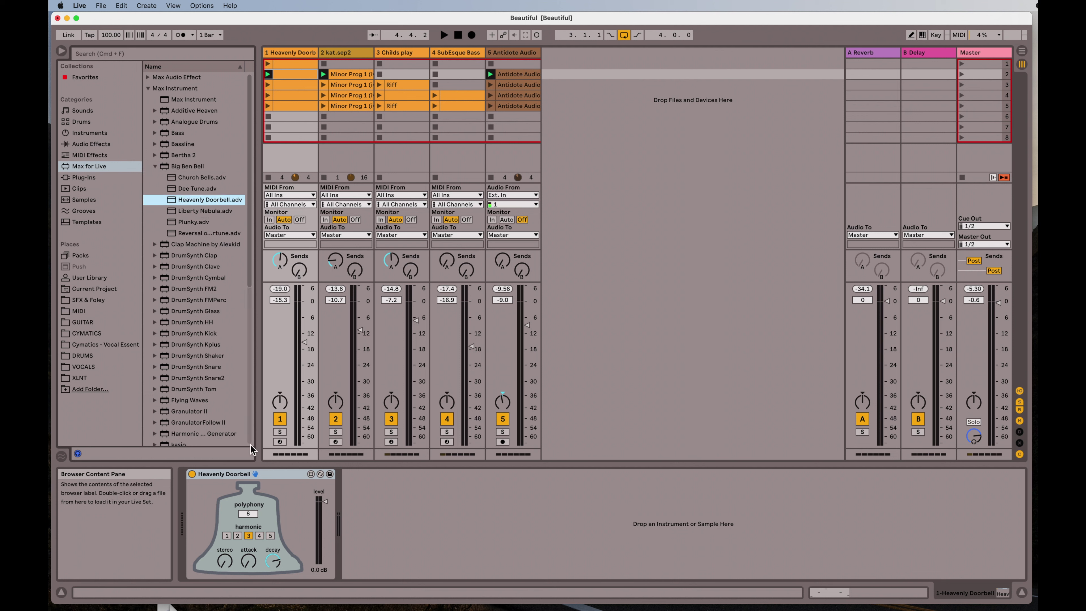
{"action": "double_click", "coordinate": [293, 78]}
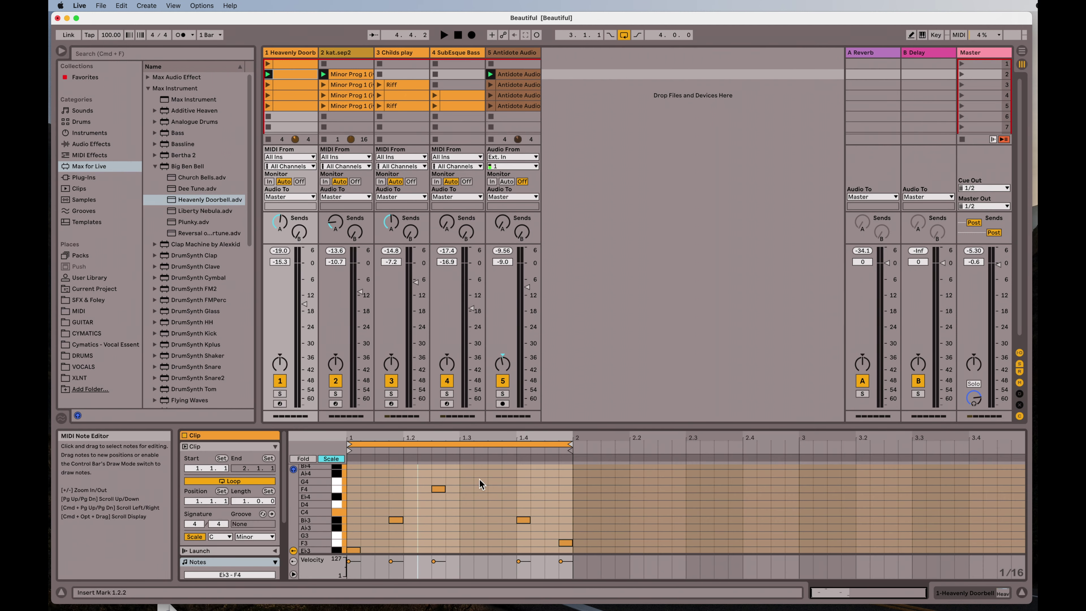
Collapse Big Ben Bell, select kat.sep2 in the browser, and show track 2's Sep2 1.0 device.
{"action": "left_click", "coordinate": [341, 53]}
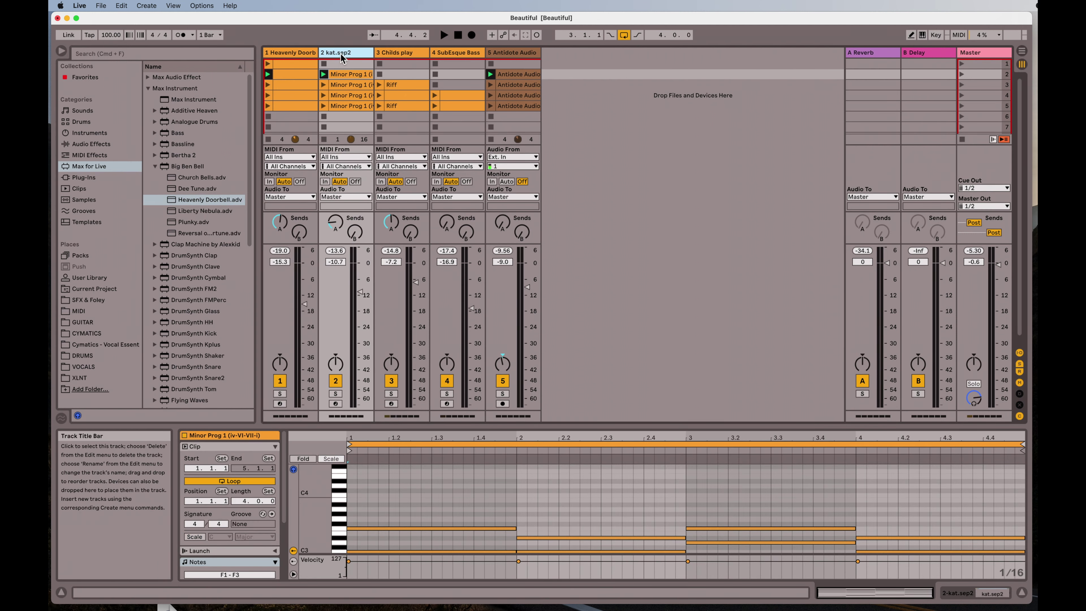
{"action": "left_click", "coordinate": [156, 166]}
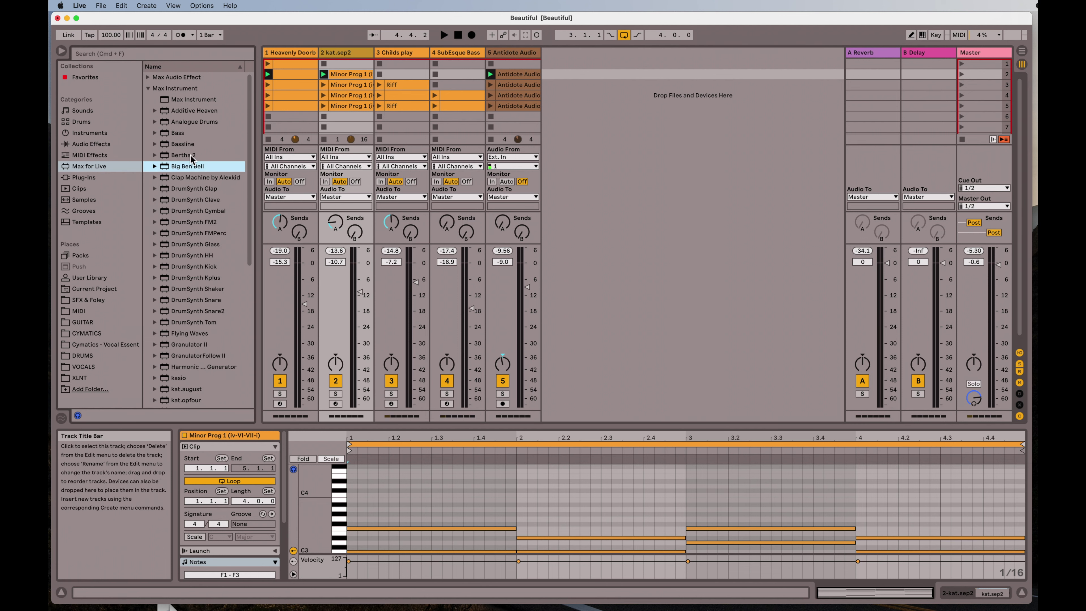
{"action": "scroll", "coordinate": [187, 211], "scroll_direction": "down", "scroll_amount": 4}
{"action": "scroll", "coordinate": [187, 211], "scroll_direction": "down", "scroll_amount": 5}
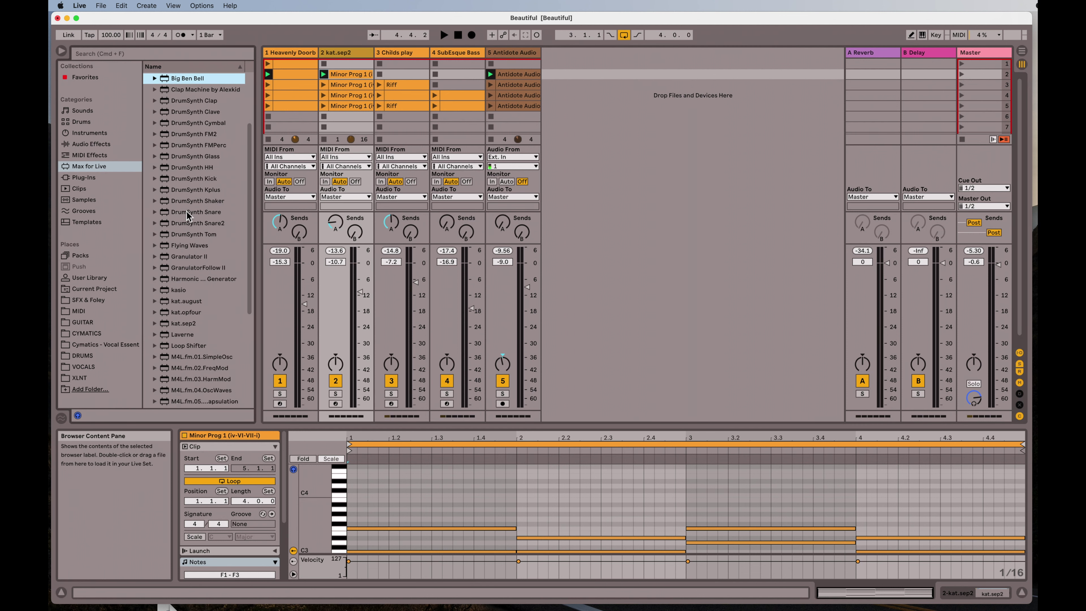
{"action": "scroll", "coordinate": [187, 215], "scroll_direction": "down", "scroll_amount": 1}
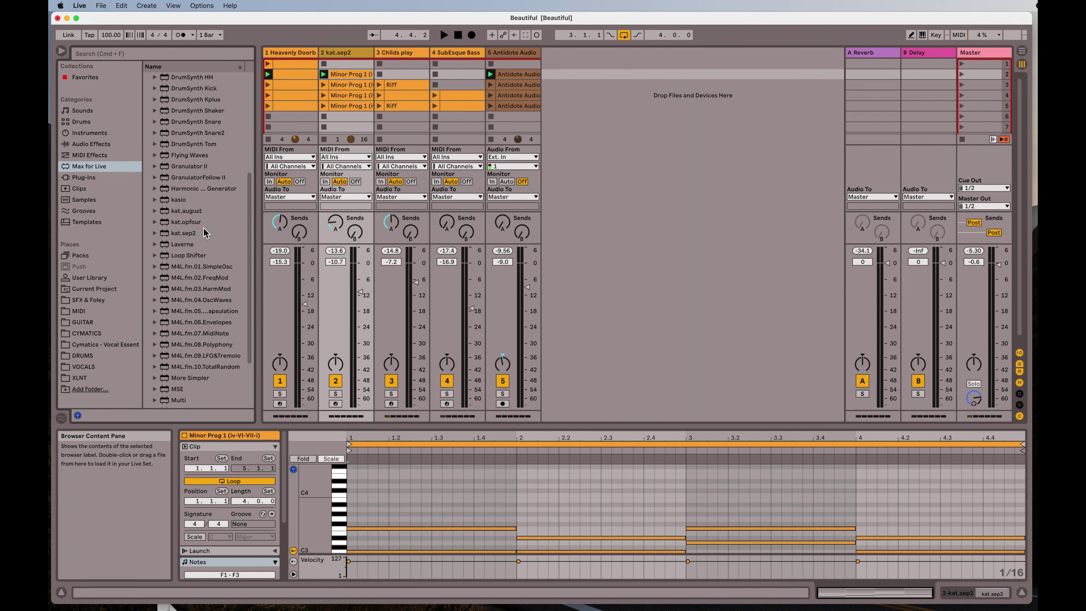
{"action": "left_click", "coordinate": [203, 229]}
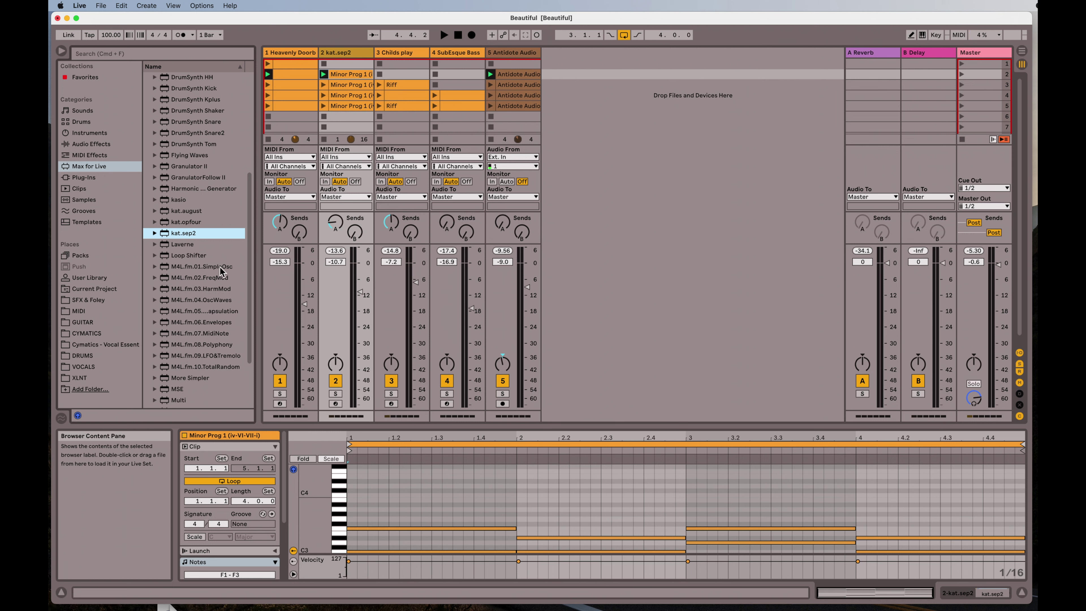
{"action": "left_click", "coordinate": [355, 54]}
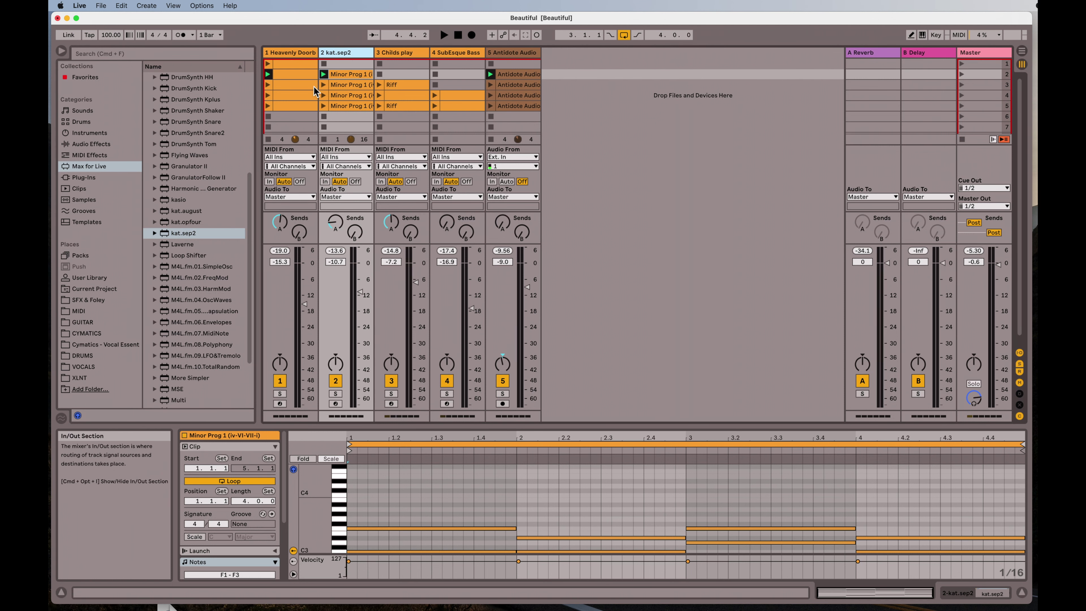
{"action": "double_click", "coordinate": [344, 54]}
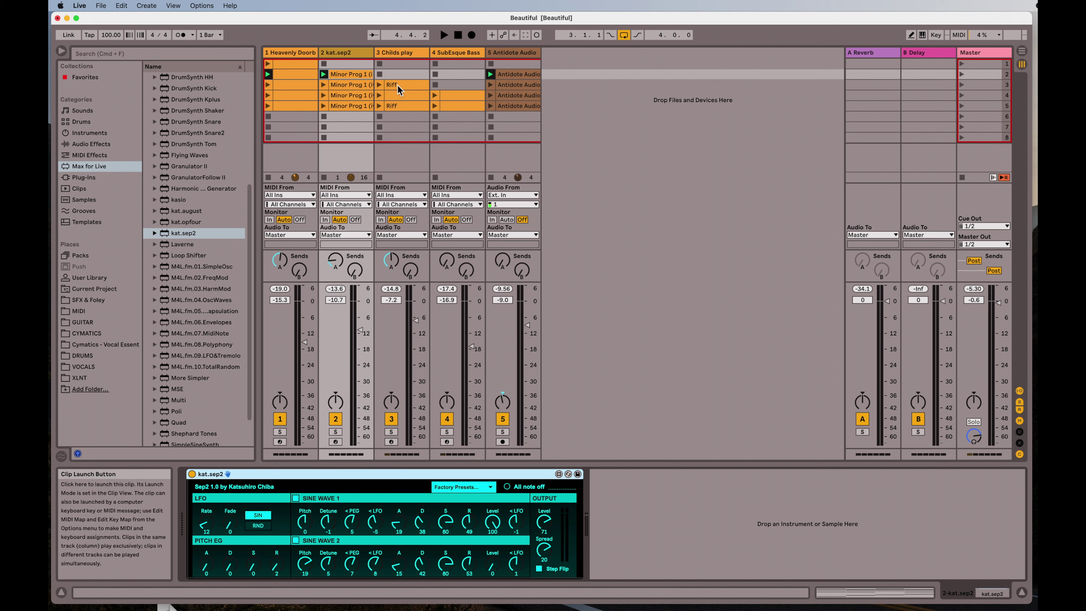
Expand Poli, preview the Childs play.adv preset, then display track 4's SubEsque Bass synth.
{"action": "left_click", "coordinate": [409, 52]}
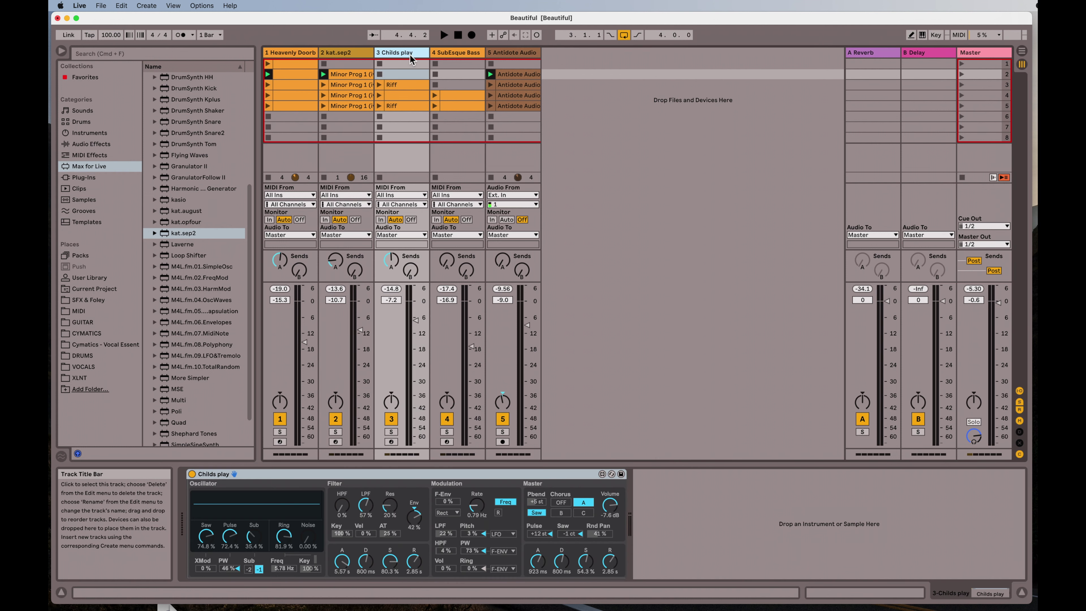
{"action": "scroll", "coordinate": [196, 312], "scroll_direction": "down", "scroll_amount": 3}
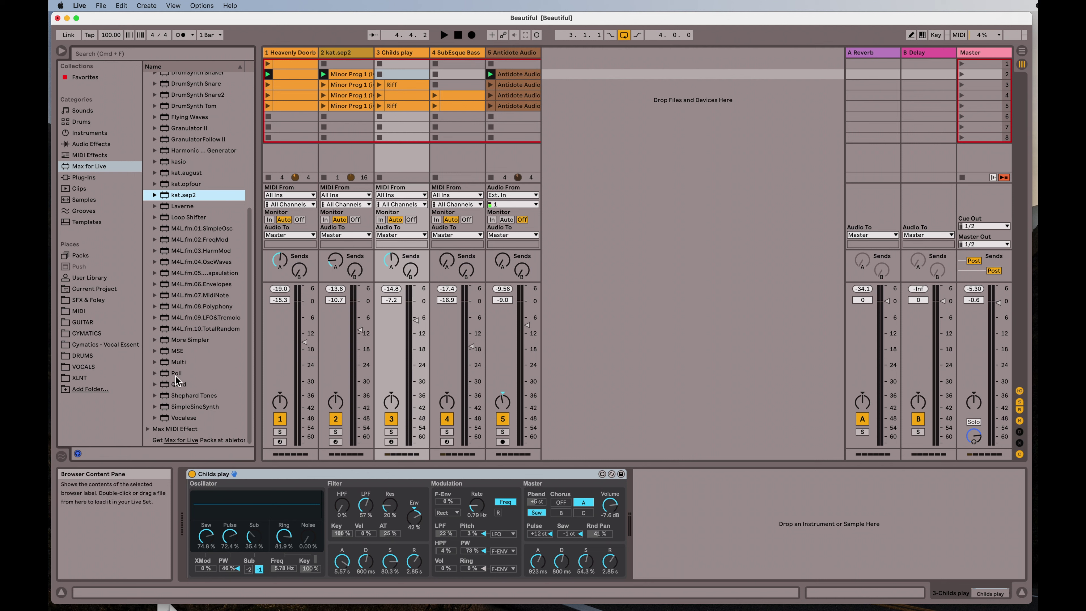
{"action": "left_click", "coordinate": [155, 373]}
{"action": "scroll", "coordinate": [199, 365], "scroll_direction": "down", "scroll_amount": 15}
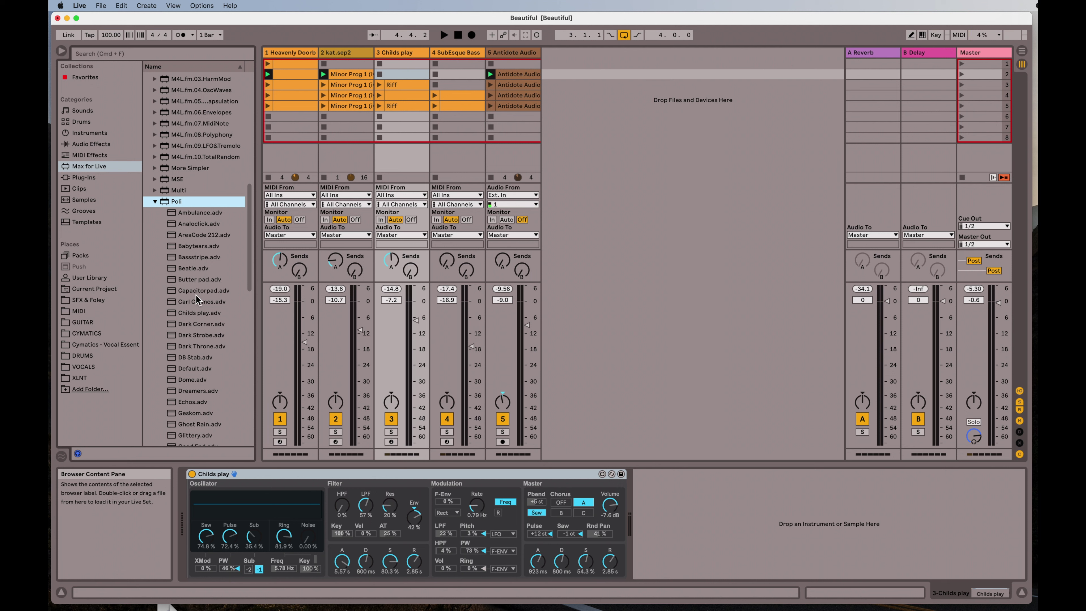
{"action": "left_click", "coordinate": [203, 315]}
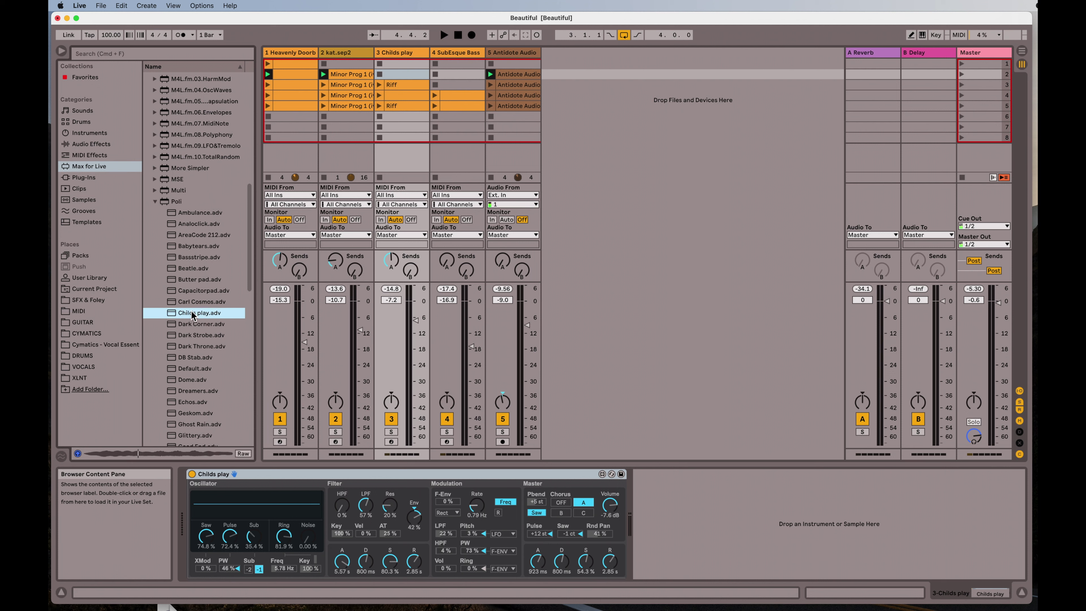
{"action": "left_click", "coordinate": [165, 204]}
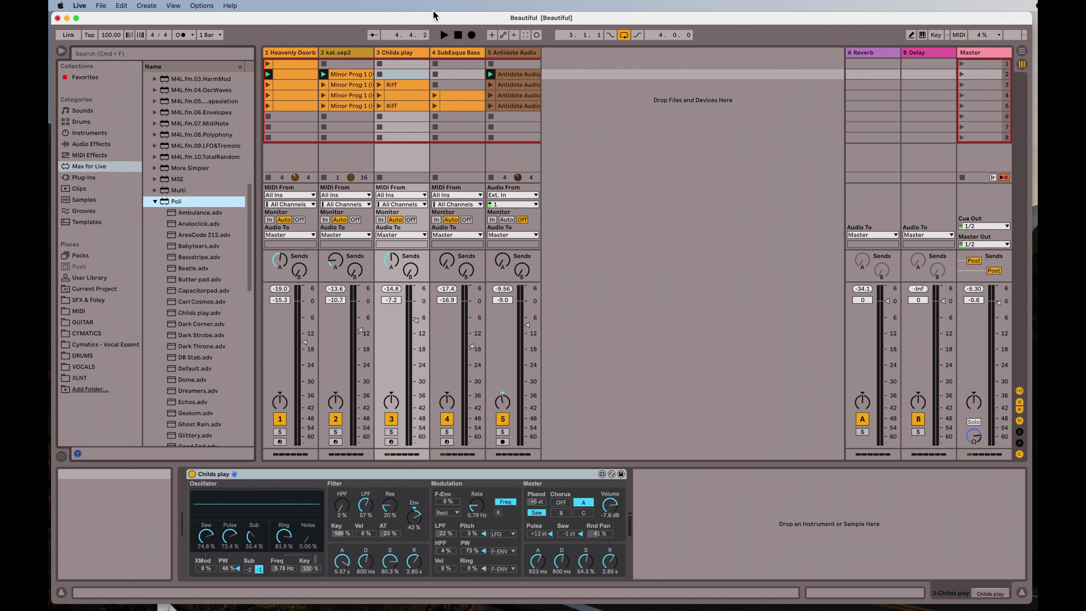
{"action": "left_click", "coordinate": [453, 53]}
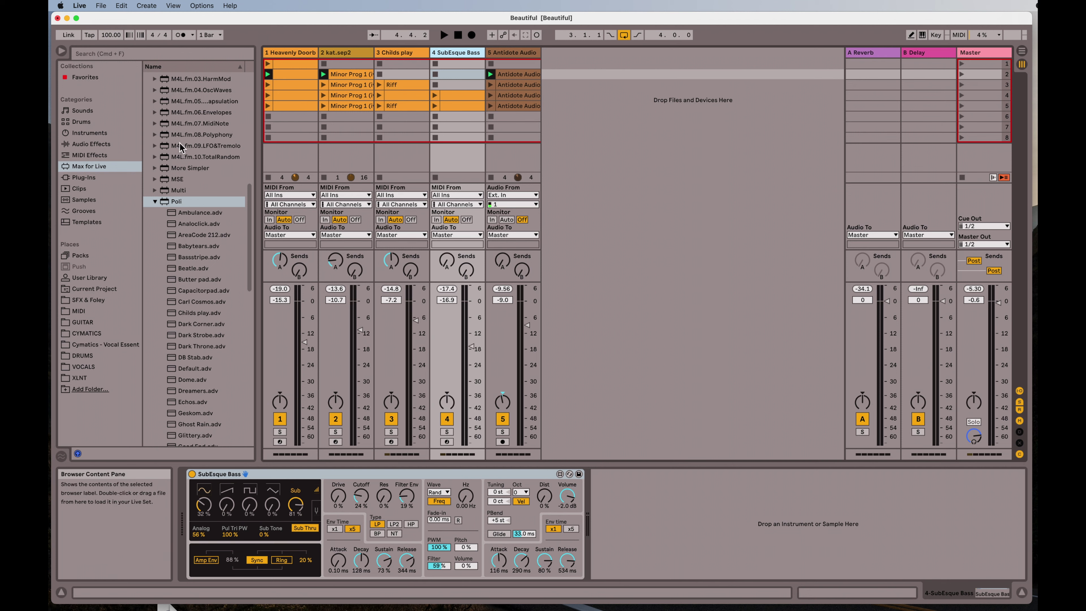
Expand the Max Instrument > Bass folder and preview the SubEsque Bass.adv preset.
{"action": "scroll", "coordinate": [180, 143], "scroll_direction": "up", "scroll_amount": 10}
{"action": "left_click", "coordinate": [156, 135]}
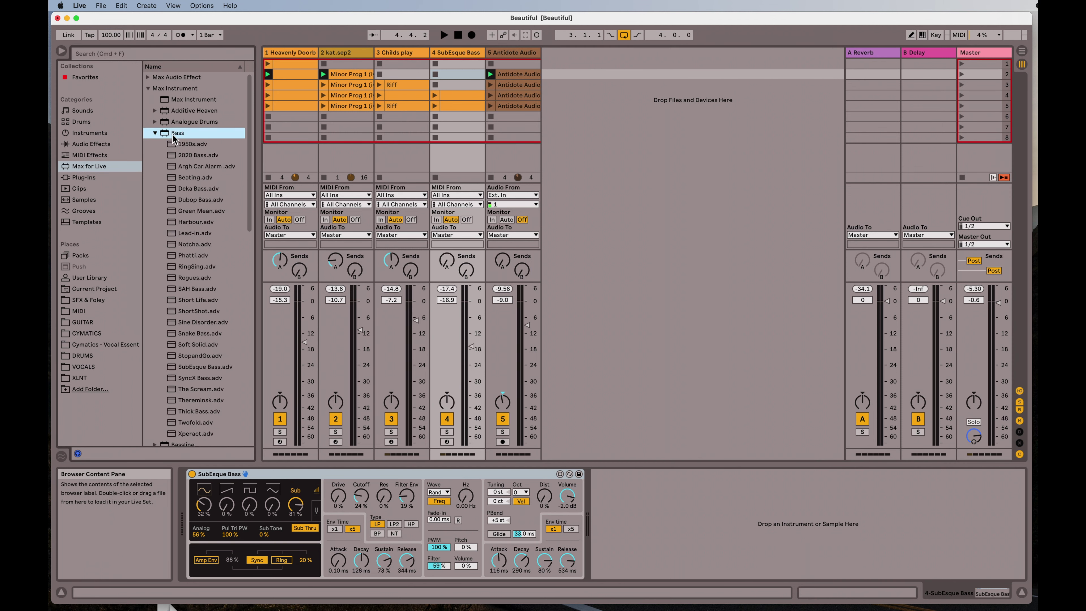
{"action": "left_click", "coordinate": [204, 369]}
{"action": "left_click", "coordinate": [167, 137]}
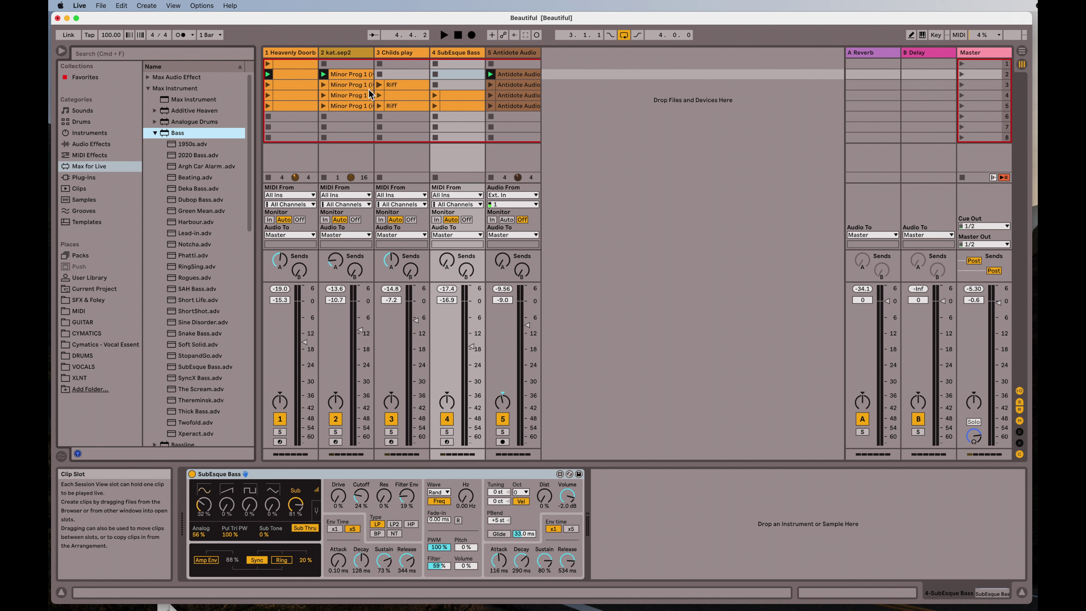
Open the Antidote Audio hihat loop clip in the Sample Editor, then relaunch scene 1.
{"action": "left_click", "coordinate": [522, 78]}
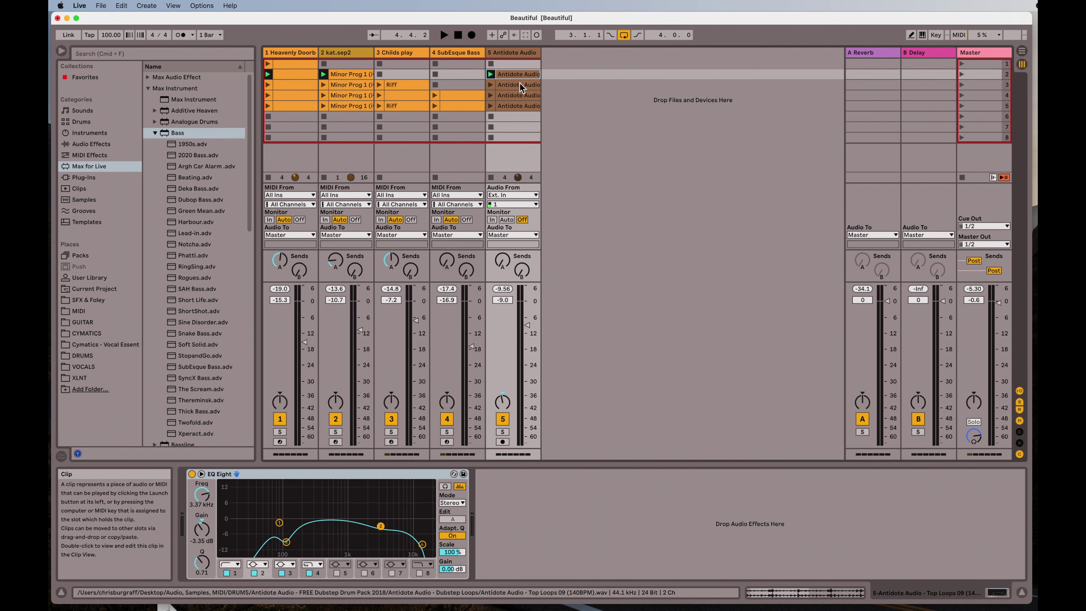
{"action": "left_click", "coordinate": [515, 58]}
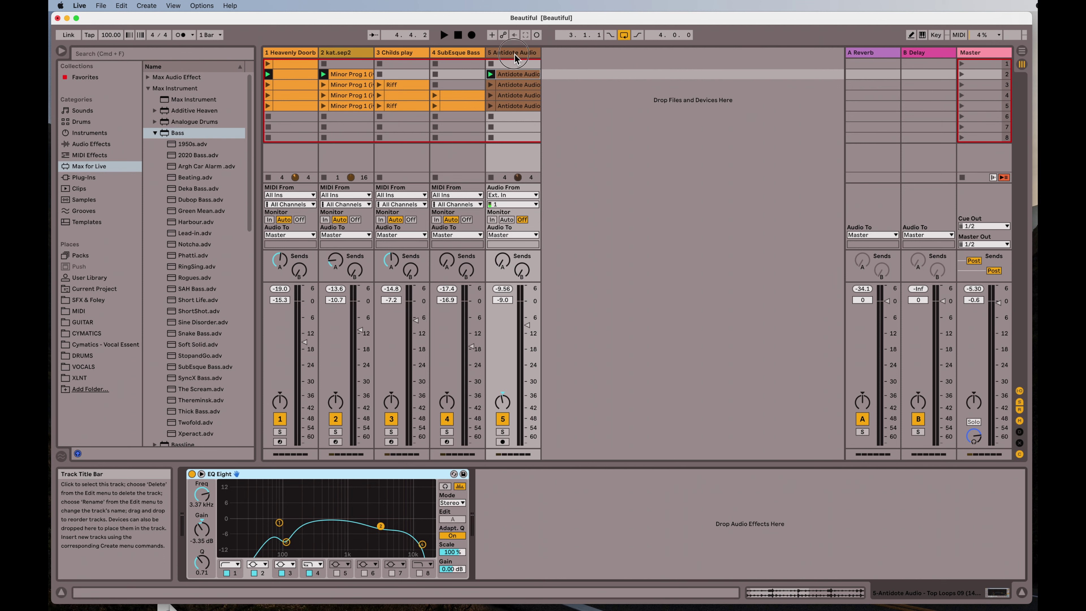
{"action": "double_click", "coordinate": [516, 75]}
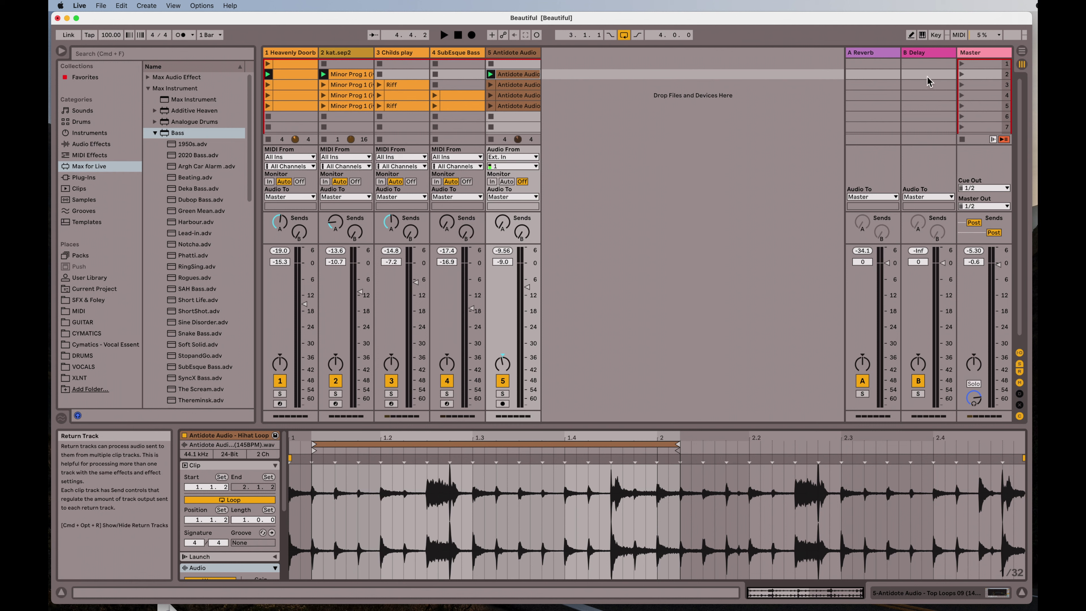
{"action": "left_click", "coordinate": [962, 65]}
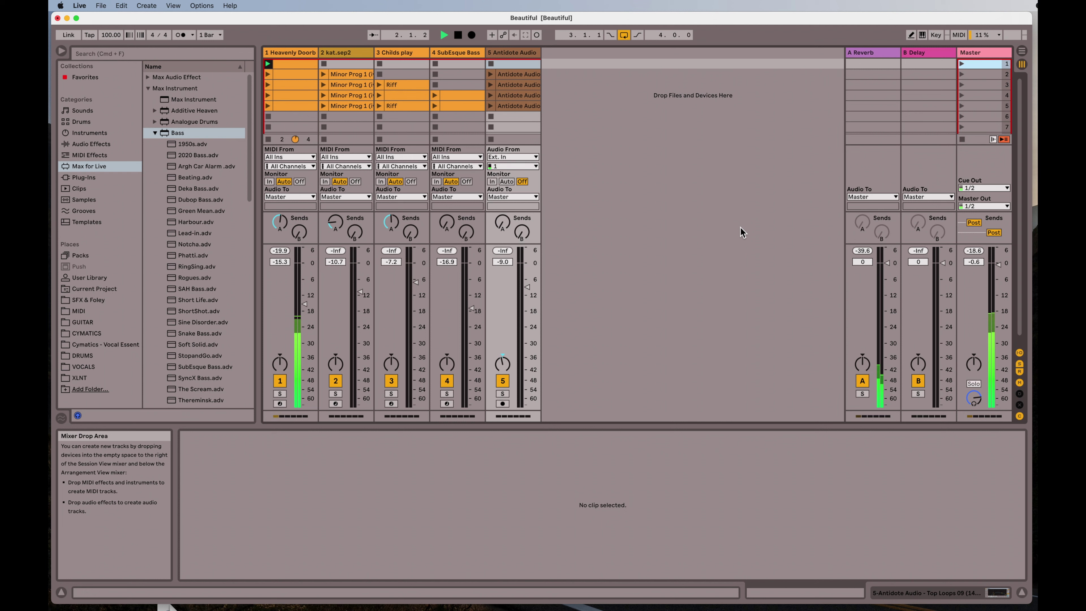
Launch scene 2 and view the kat.sep2 and Heavenly Doorbell instruments.
{"action": "left_click", "coordinate": [960, 75]}
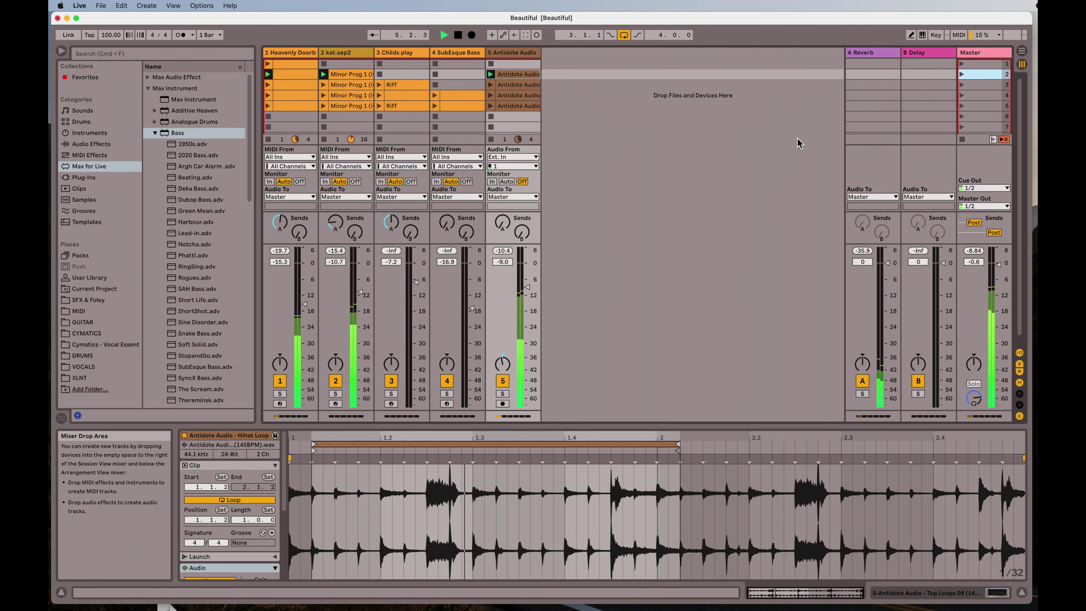
{"action": "left_click", "coordinate": [346, 54]}
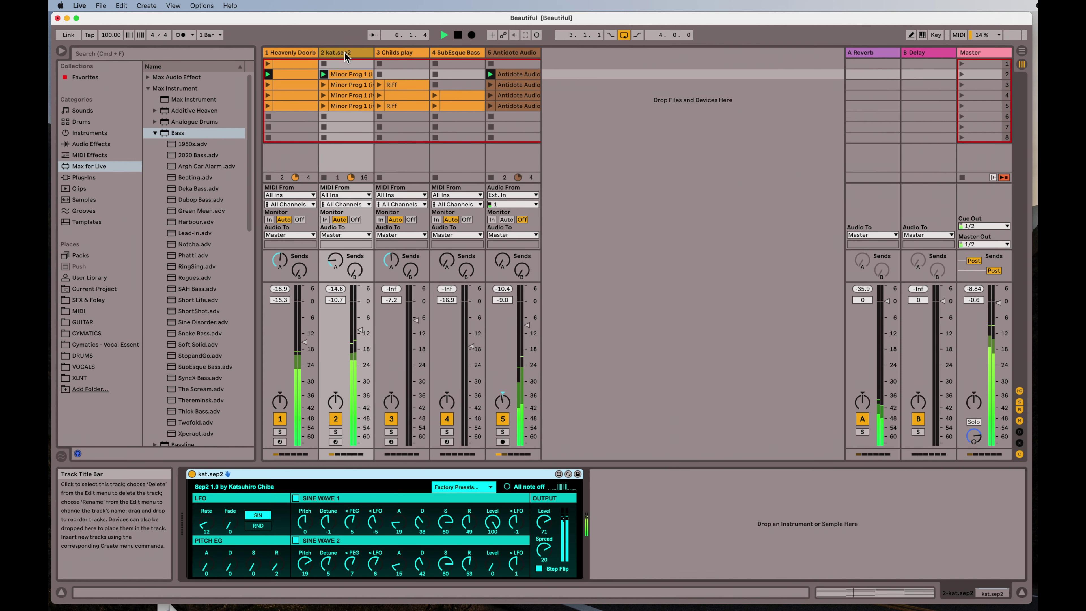
{"action": "left_click", "coordinate": [309, 56]}
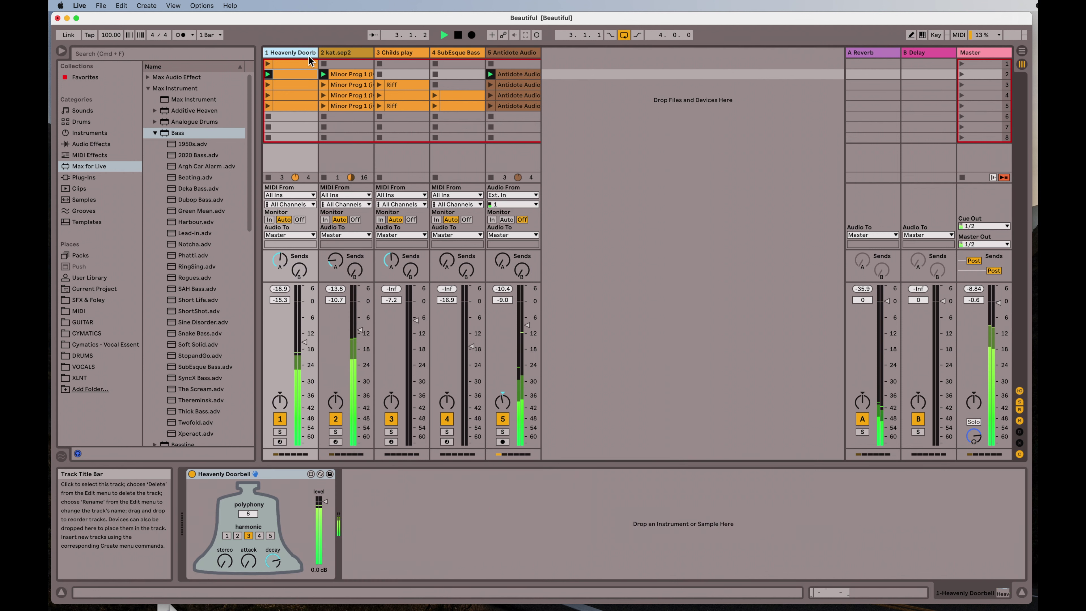
{"action": "left_click", "coordinate": [350, 54]}
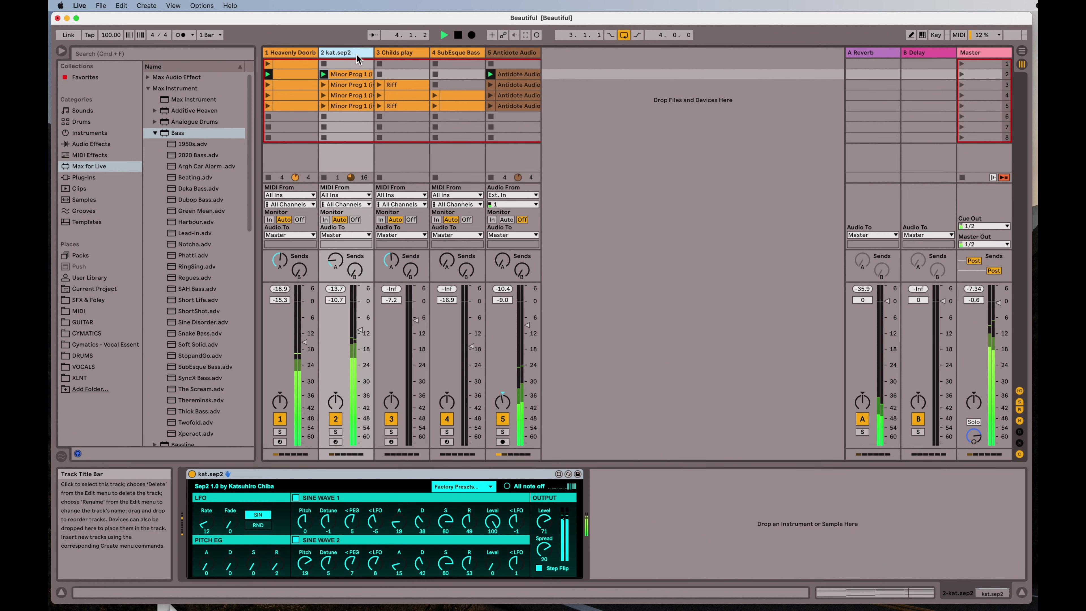
Launch scenes 3 and 4 viewing Childs play and SubEsque Bass, then replay scene 2 and stop.
{"action": "left_click", "coordinate": [962, 86]}
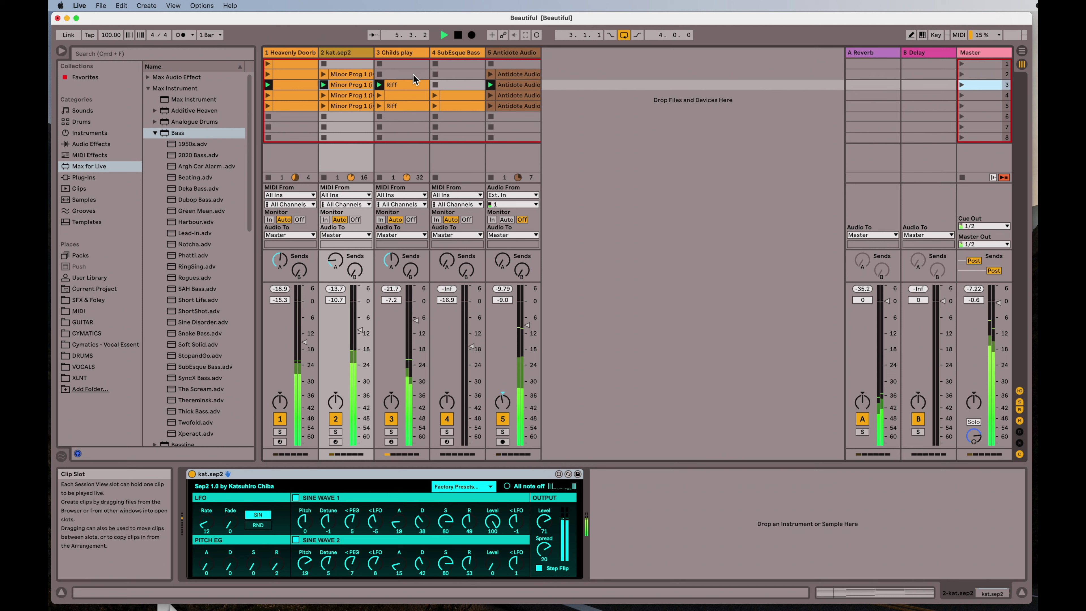
{"action": "left_click", "coordinate": [409, 54]}
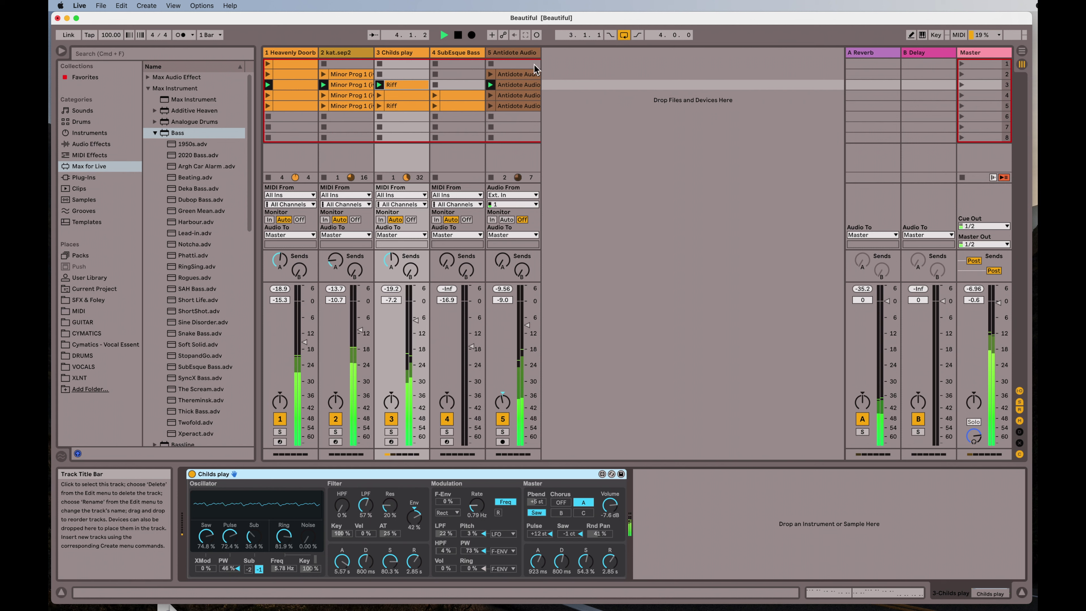
{"action": "left_click", "coordinate": [961, 95]}
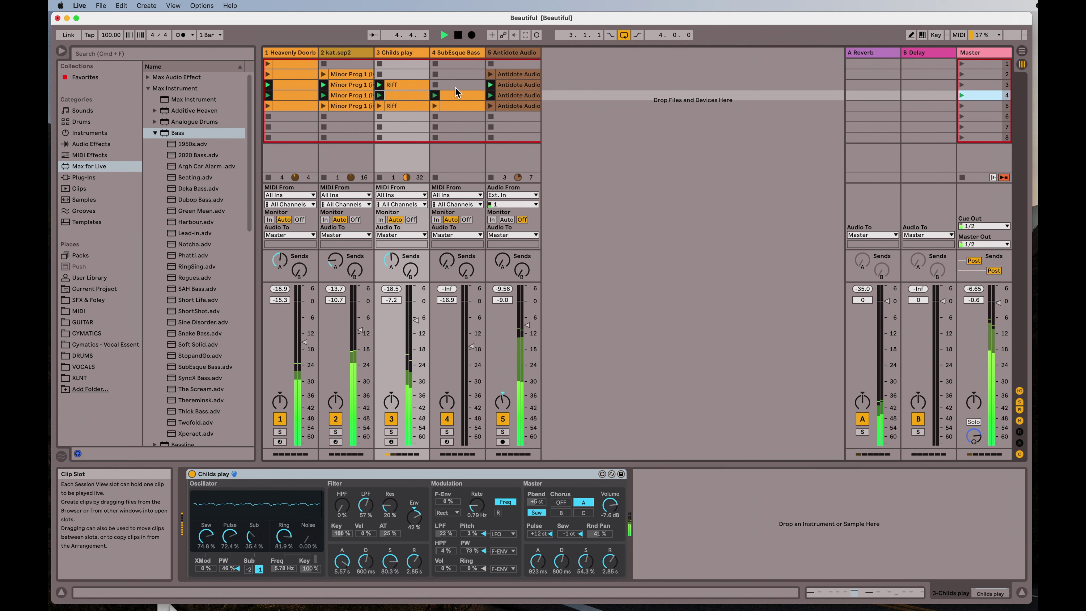
{"action": "left_click", "coordinate": [461, 403]}
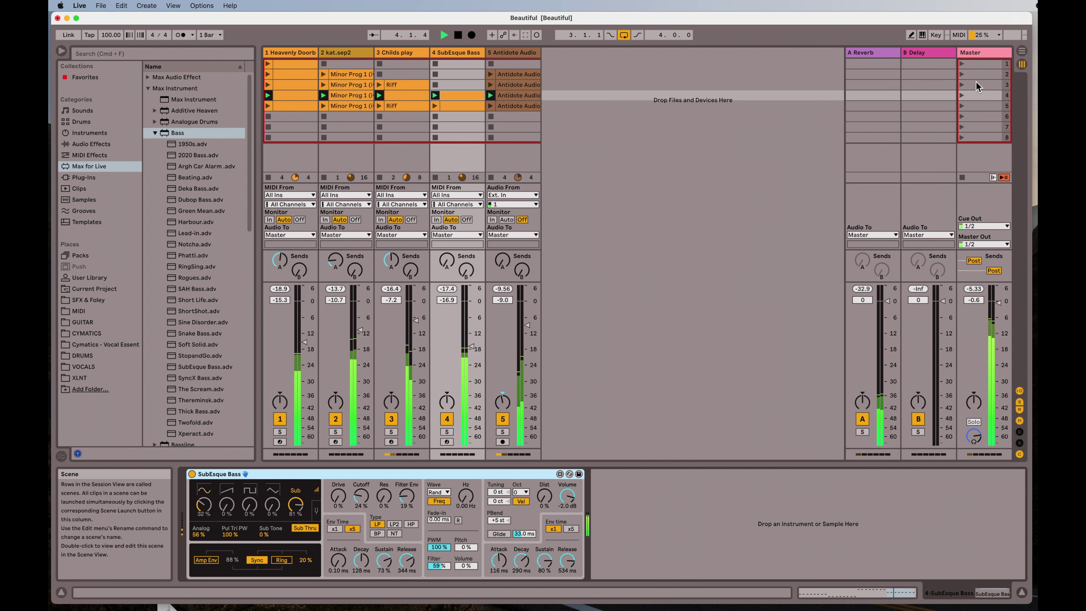
{"action": "left_click", "coordinate": [961, 74]}
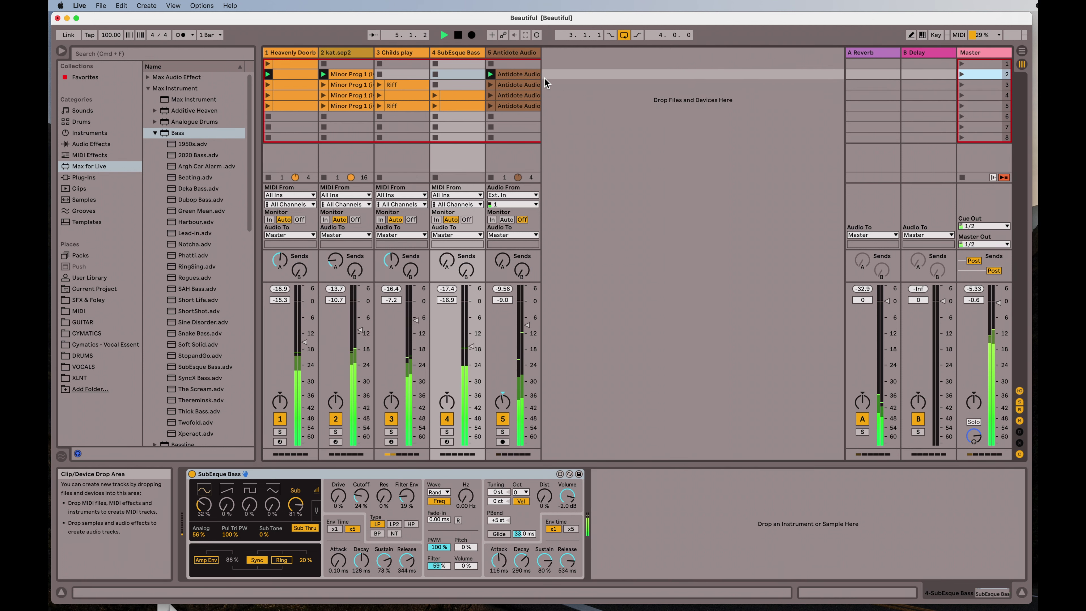
{"action": "left_click", "coordinate": [459, 36]}
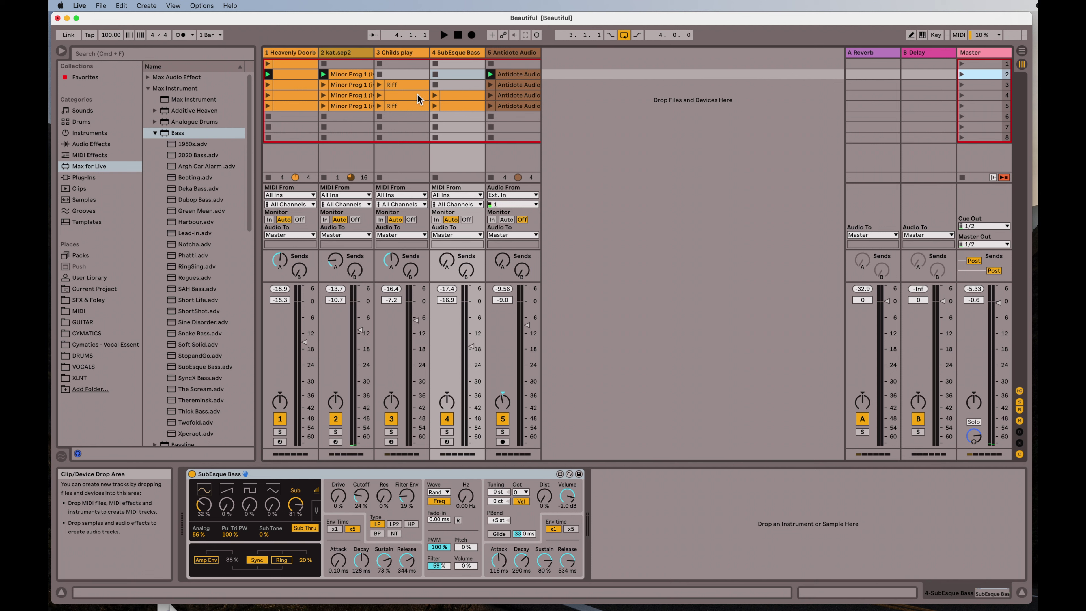
Collapse the Bass presets folder in the browser.
{"action": "left_click", "coordinate": [154, 135]}
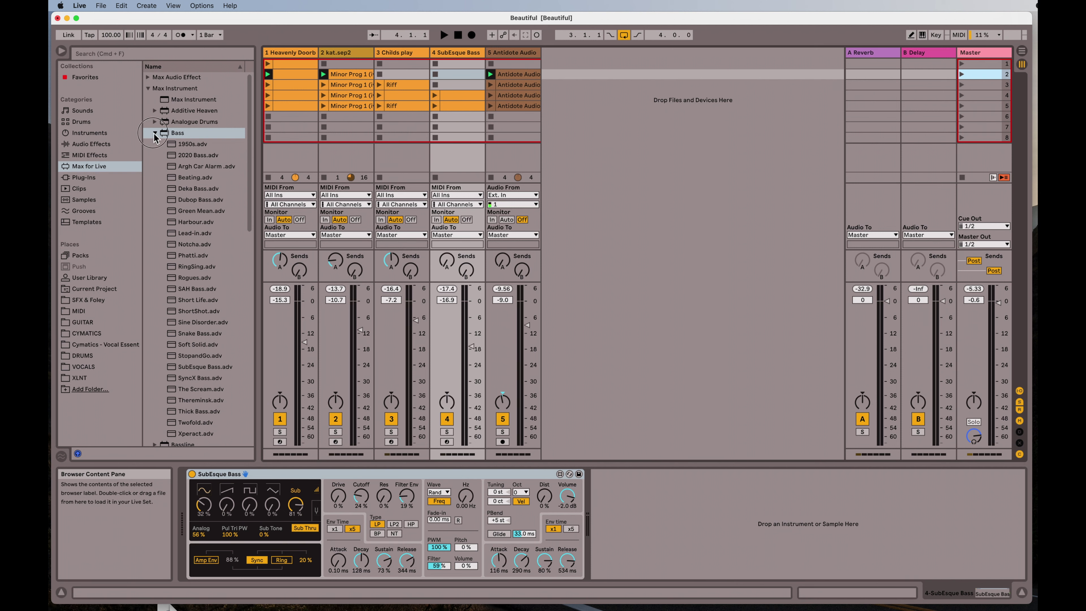